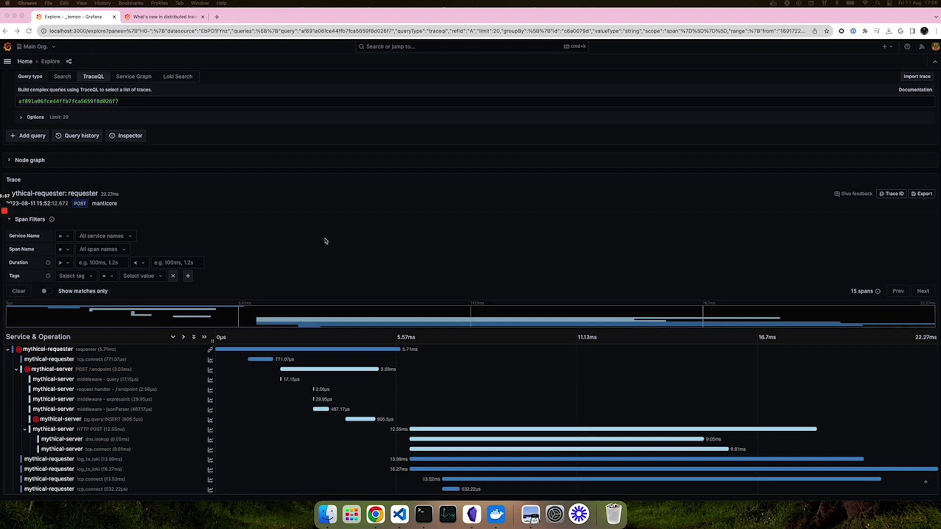
Step: Filter the trace's spans to the POST /:endpoint span name, then remove that filter
click(92, 221)
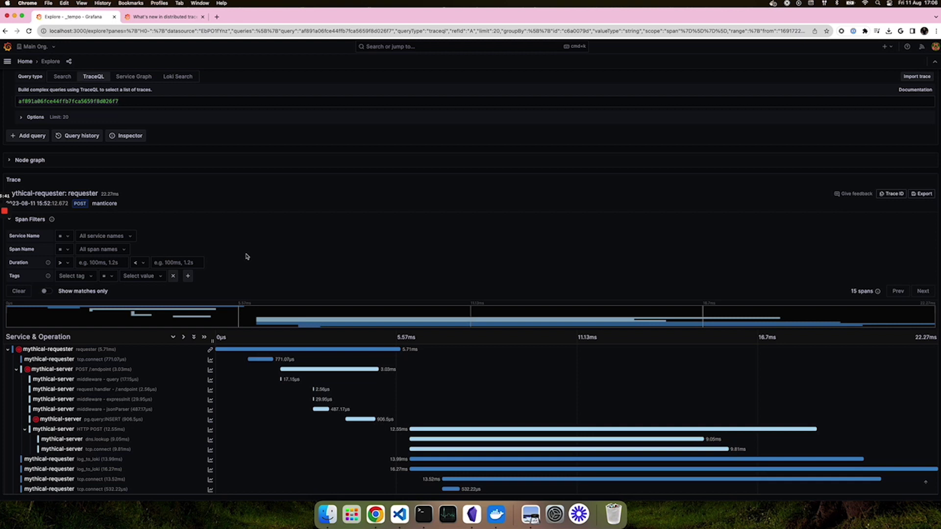
click(110, 238)
click(105, 249)
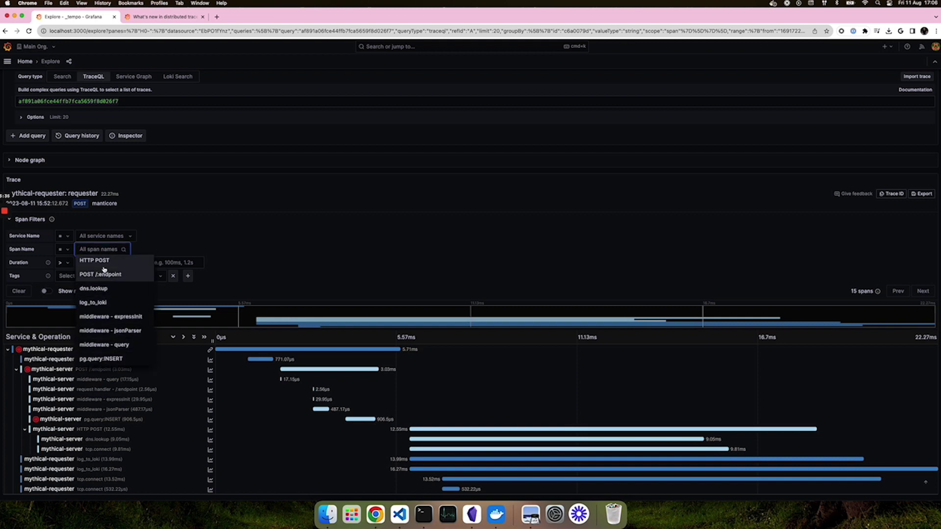
click(110, 275)
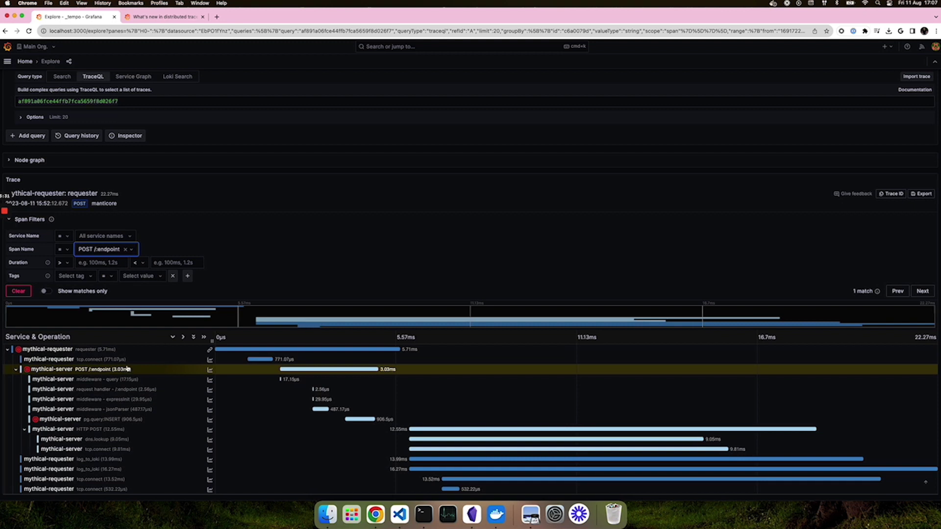
click(126, 250)
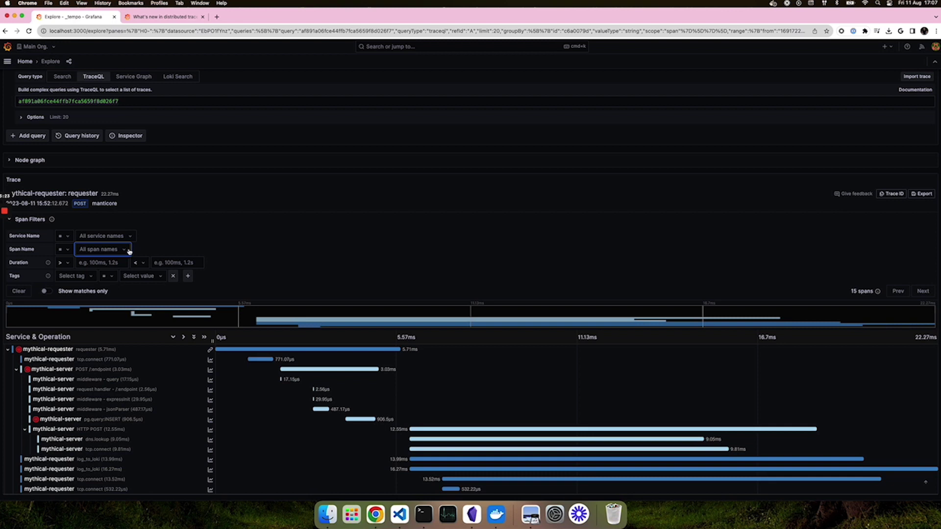
Step: Set the span name filter to exclude HTTP POST, then match only it, then clear it
click(96, 263)
click(61, 250)
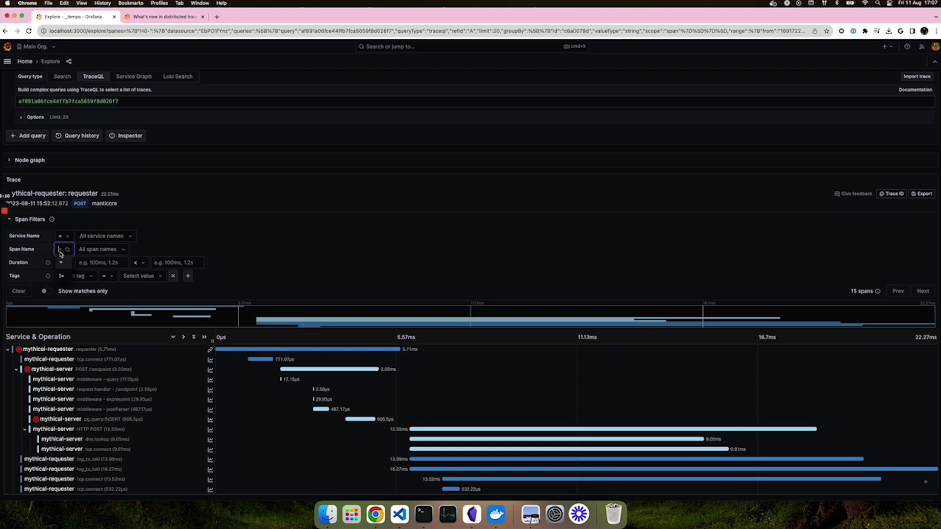
click(62, 275)
click(112, 249)
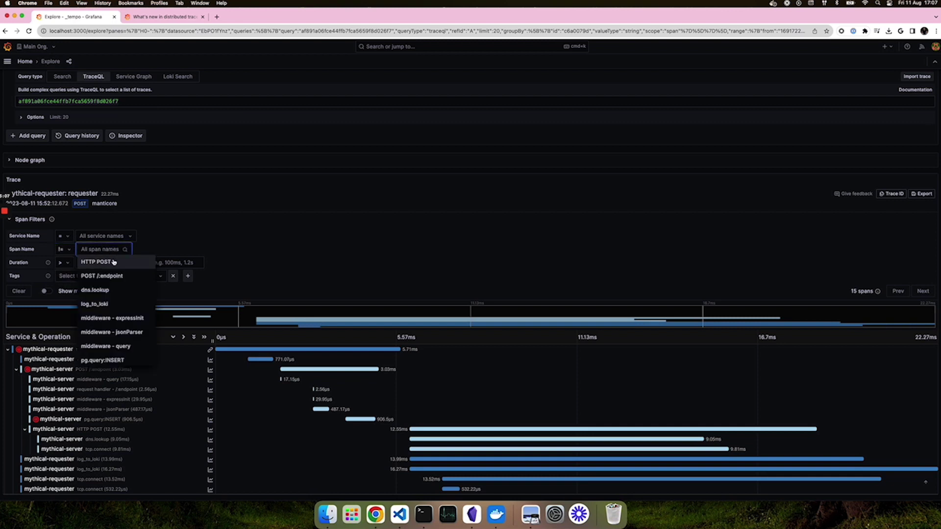
click(113, 260)
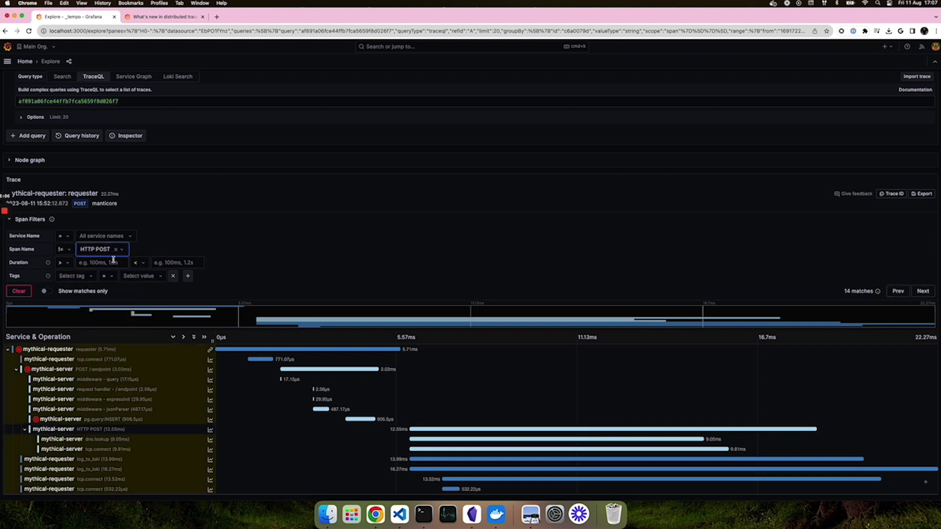
click(63, 250)
click(67, 267)
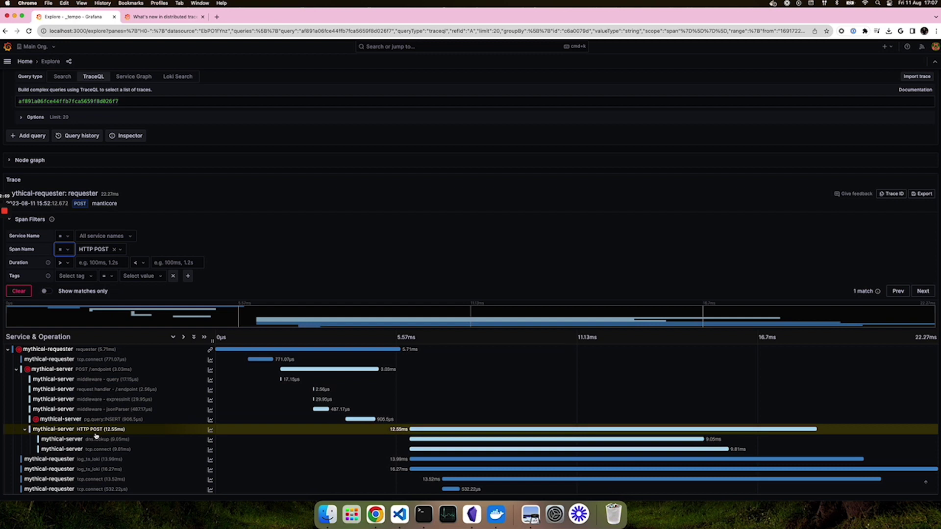
click(113, 251)
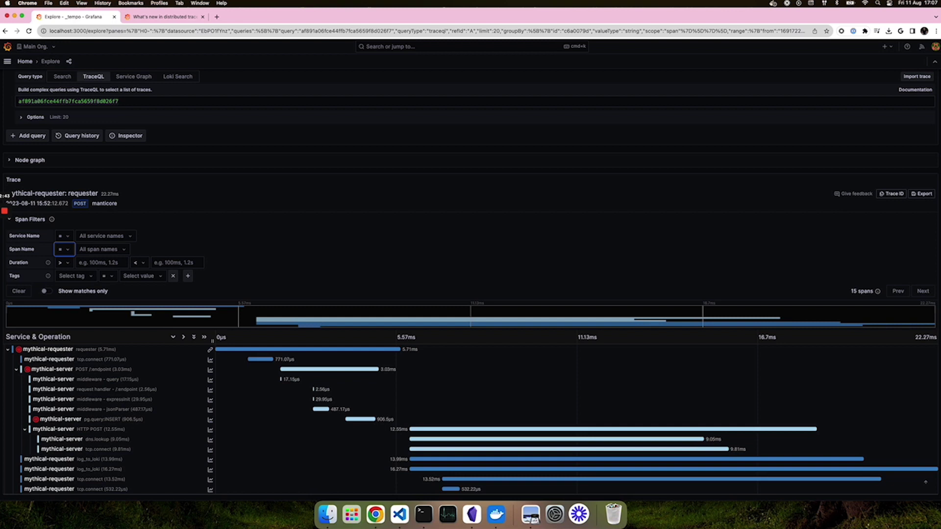
Step: Filter spans by the http.host tag with the value loki:3100
click(92, 276)
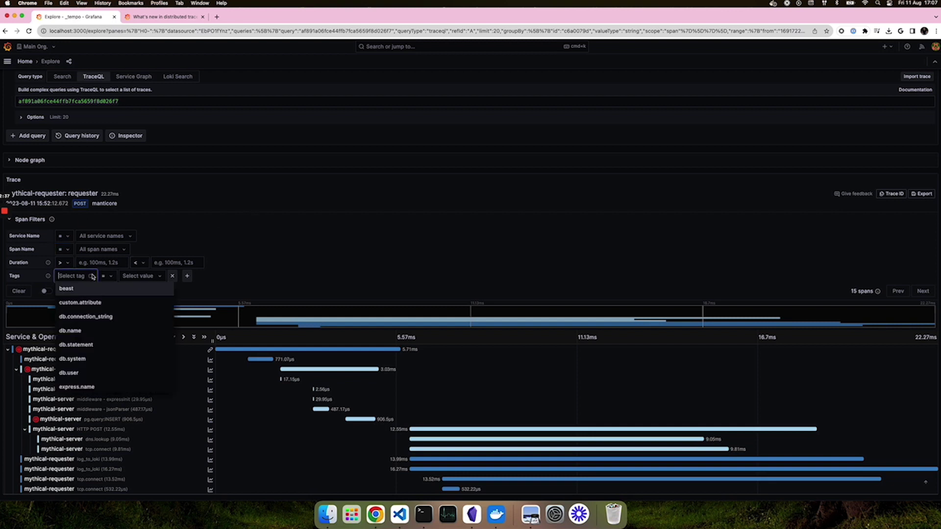
scroll(113, 346, down, 4)
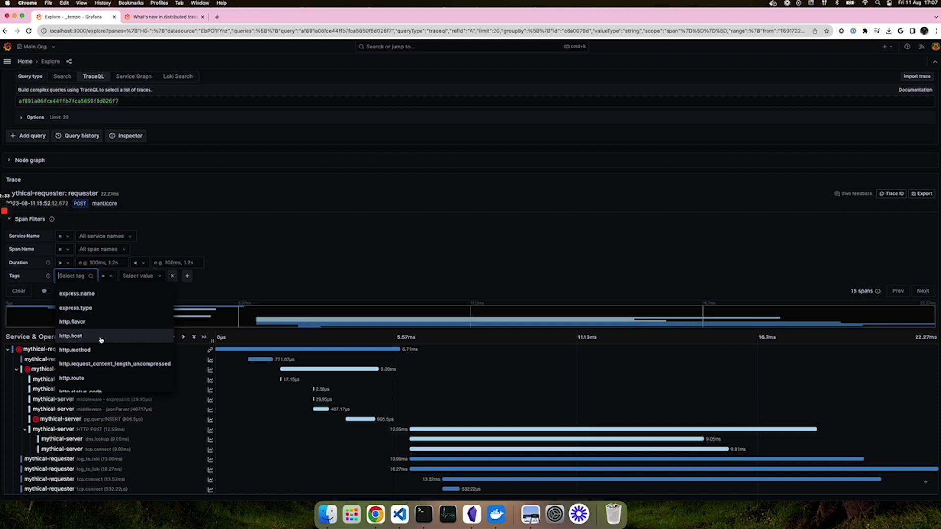
click(101, 336)
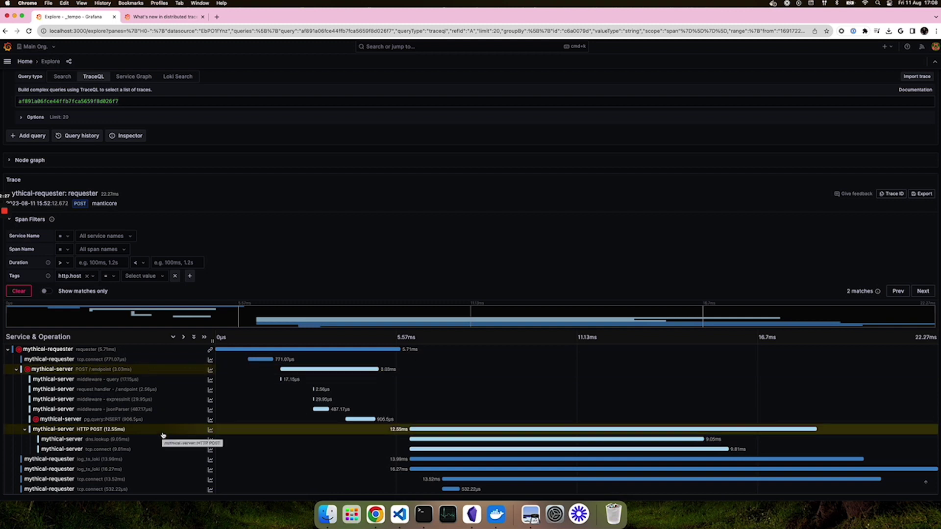
click(140, 277)
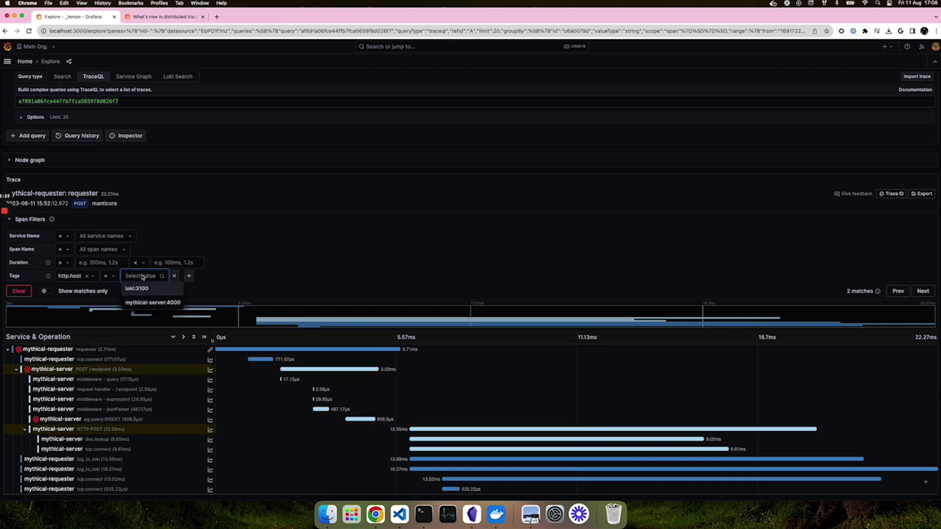
click(162, 290)
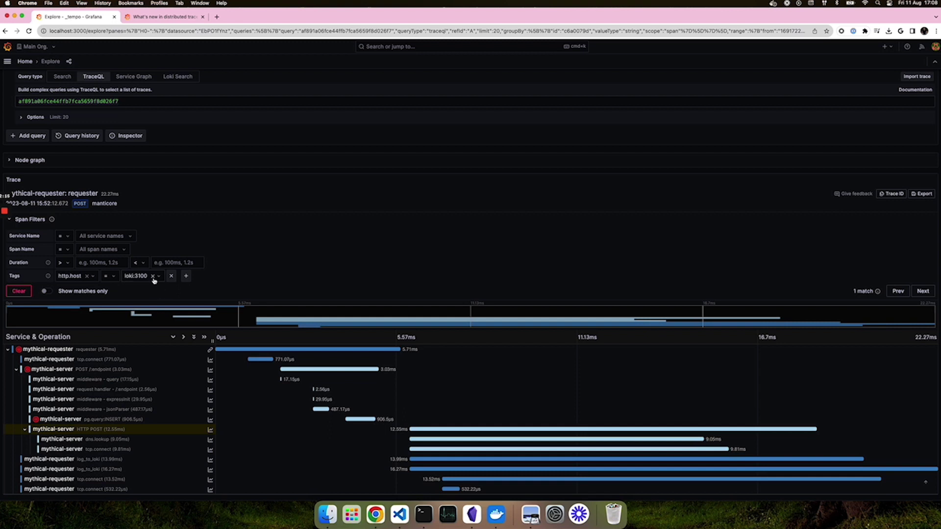
Step: Clear the loki:3100 value and step to the second of the two http.host matches
click(153, 277)
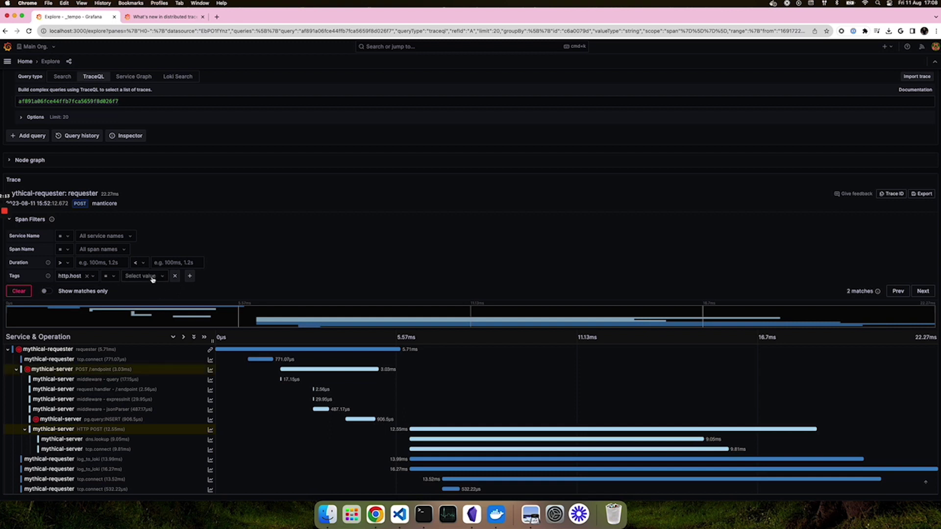
click(919, 292)
click(920, 292)
Step: Change the tag filter to status = error and jump to the first of three matches
click(70, 277)
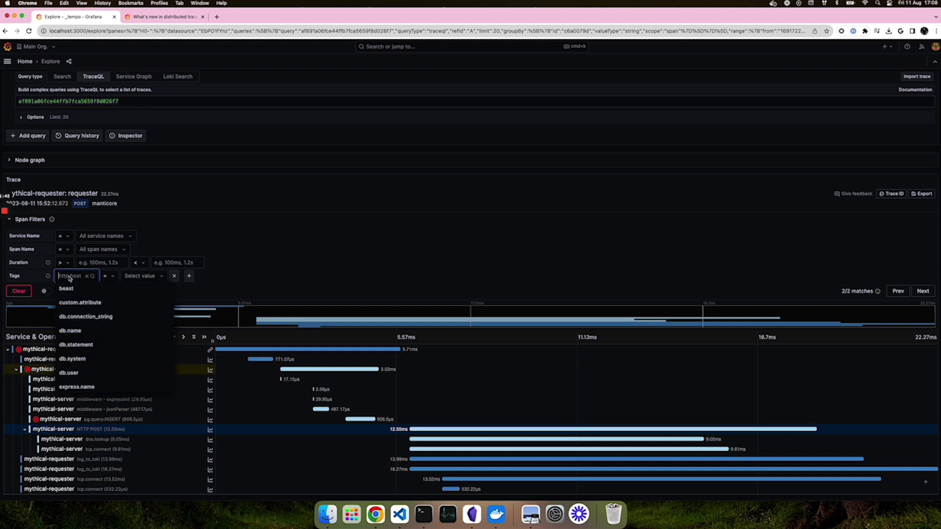
scroll(93, 338, down, 8)
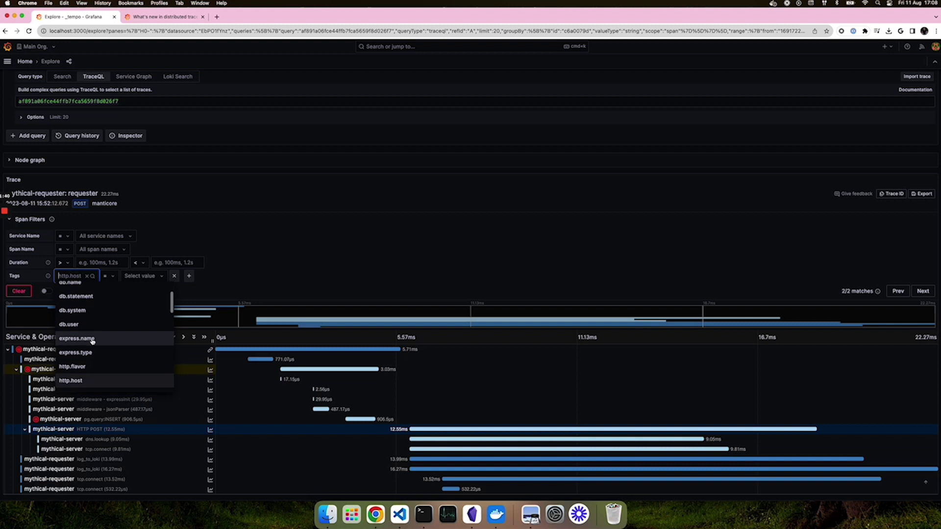
scroll(93, 341, down, 3)
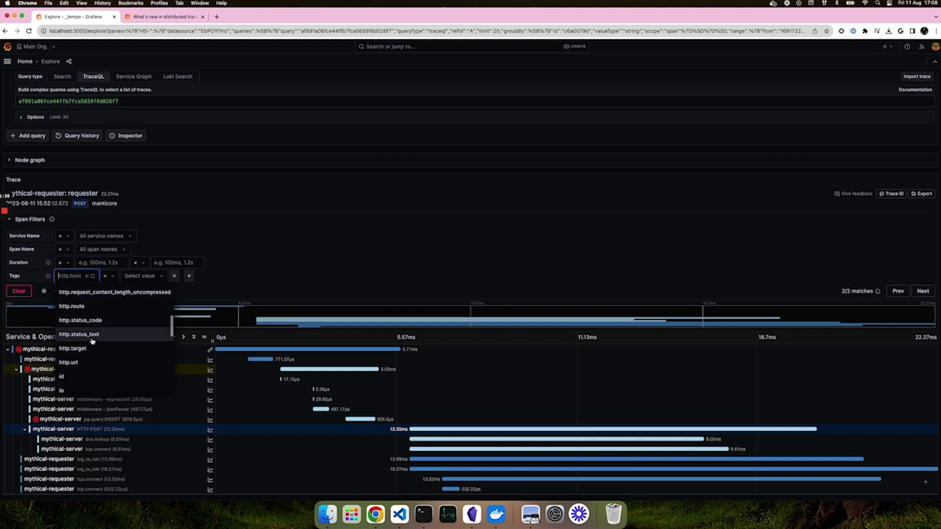
scroll(104, 334, down, 6)
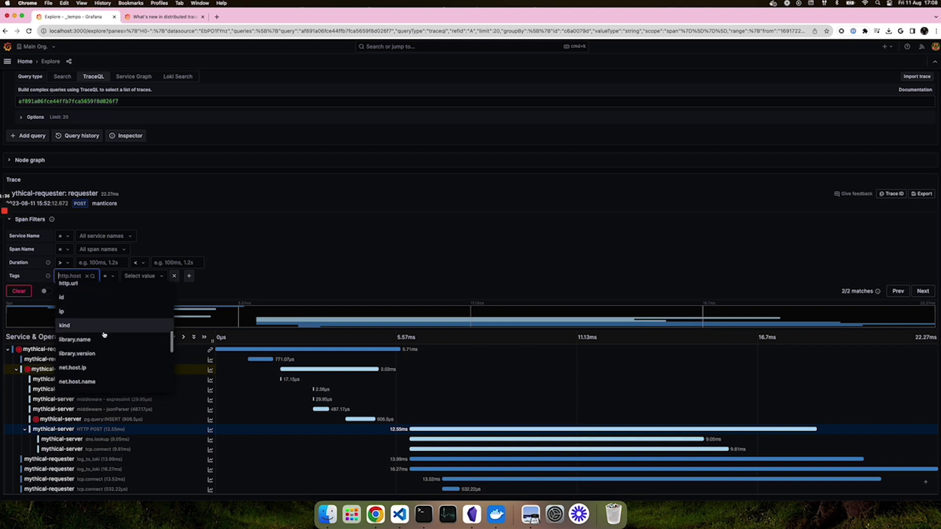
scroll(105, 334, down, 4)
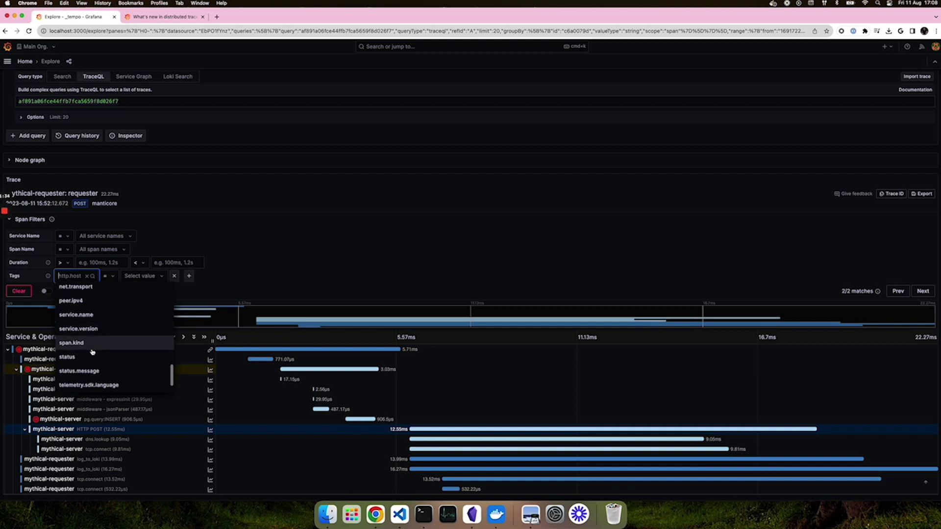
click(96, 357)
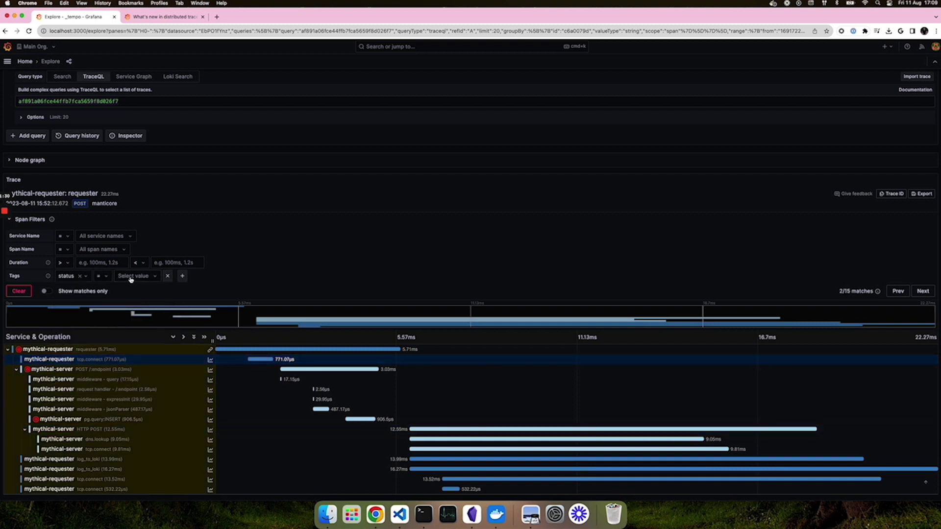
click(131, 278)
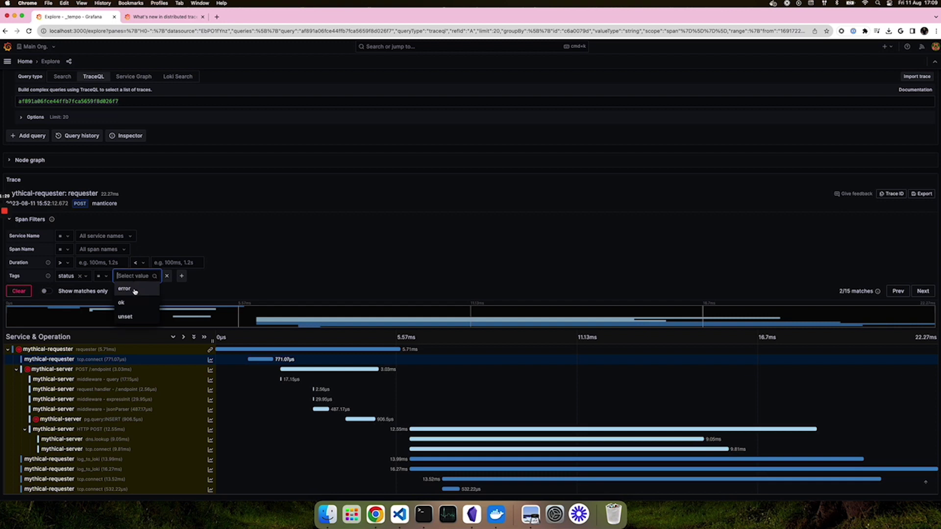
click(124, 289)
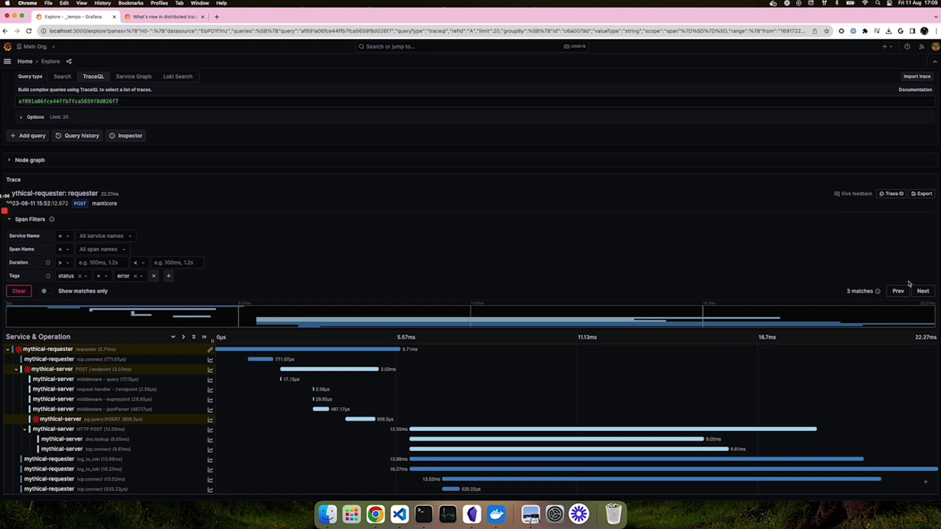
click(922, 291)
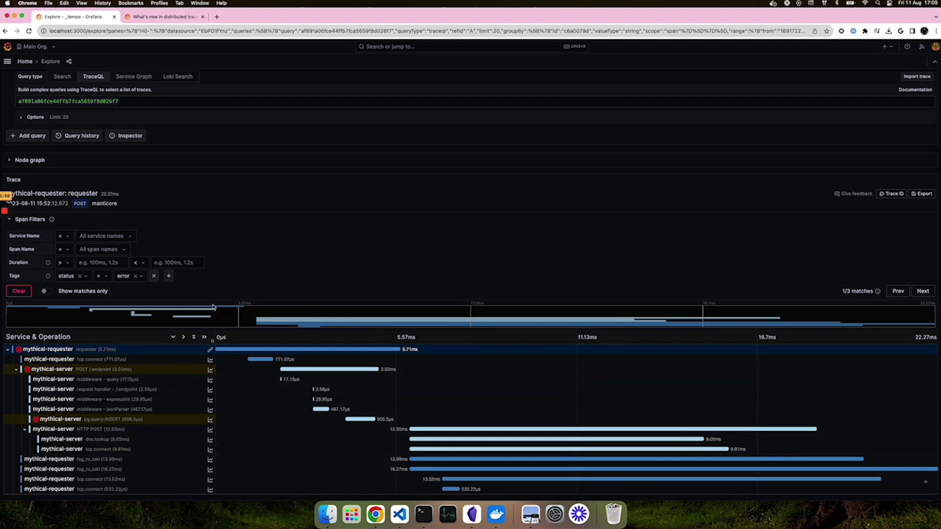
Step: Enable Show matches only and cycle through the three error spans back to the first
click(47, 292)
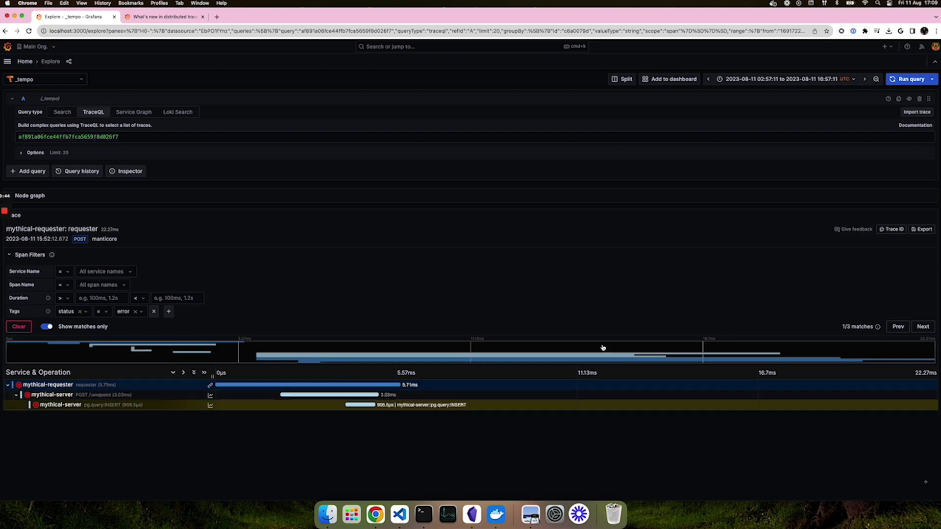
click(922, 326)
click(922, 327)
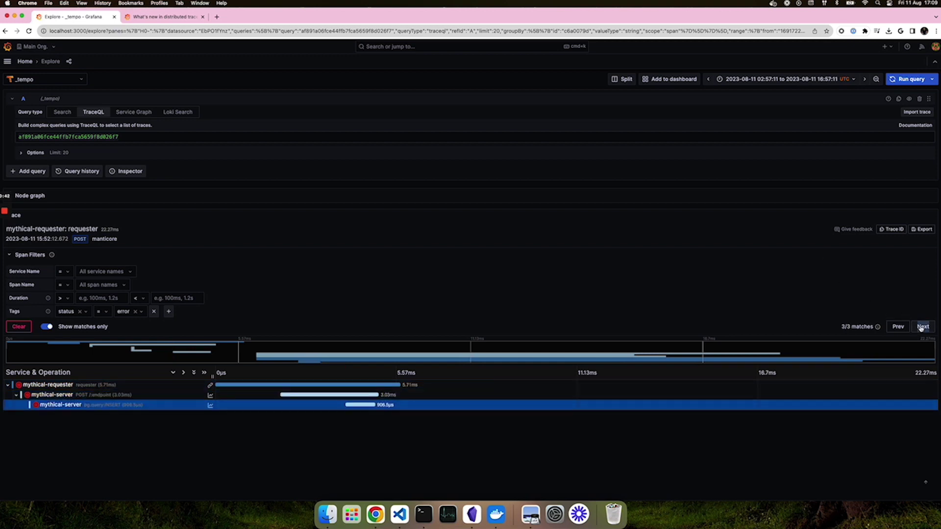
click(922, 327)
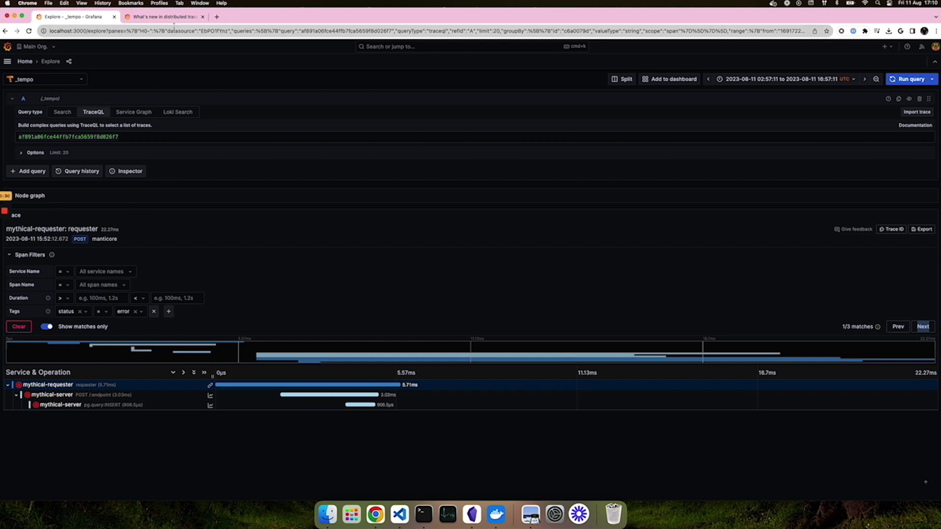
Step: Open the trace visualization blog post tab and scroll to its span filtering section
click(170, 17)
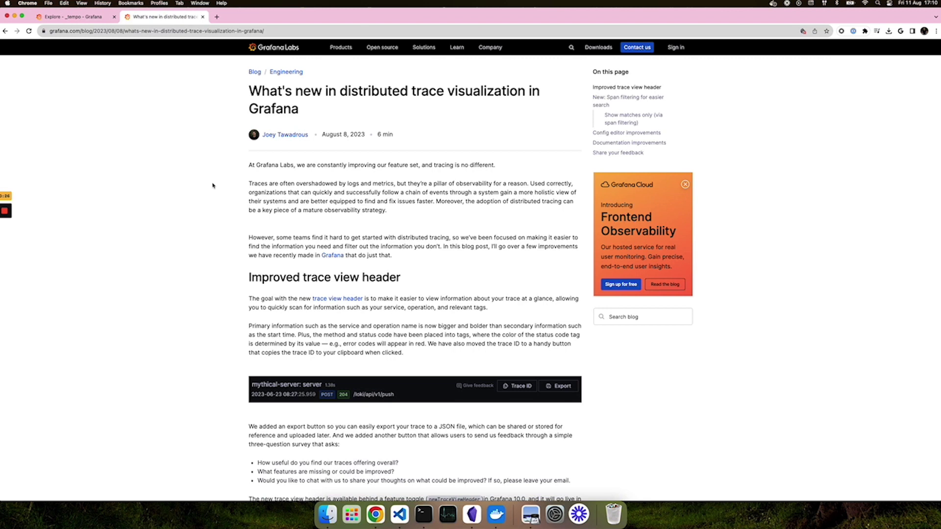
scroll(213, 185, down, 10)
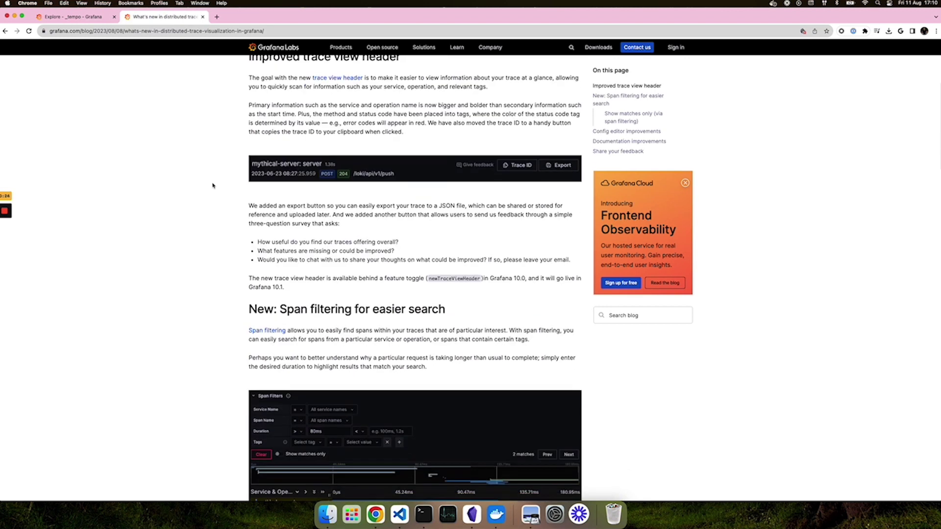